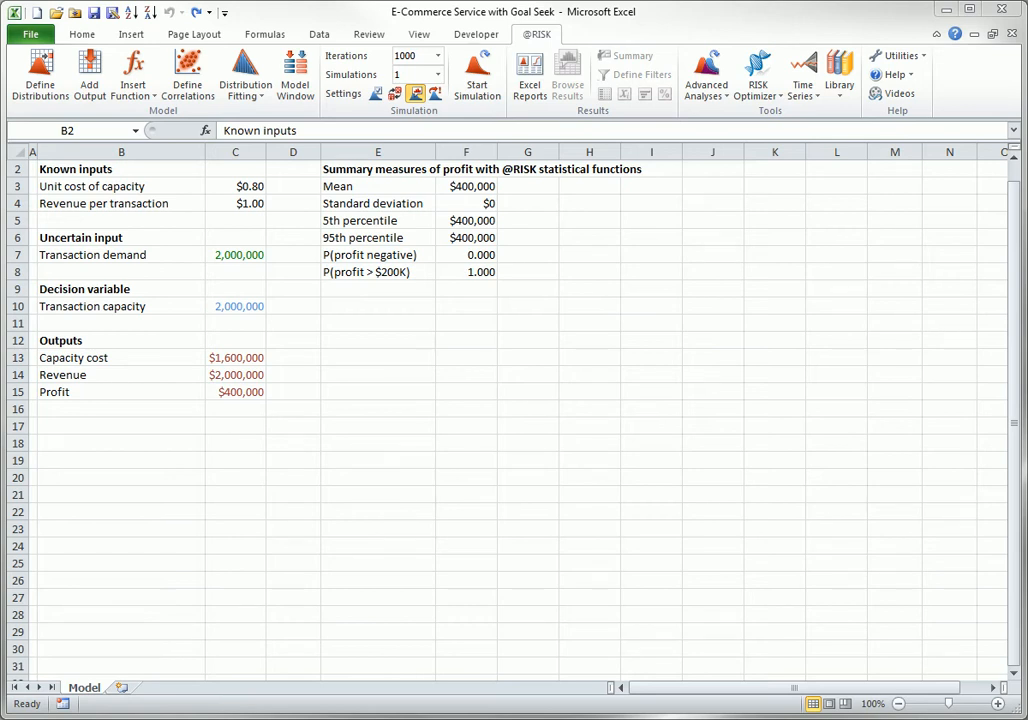
{"action": "left_click", "coordinate": [723, 88]}
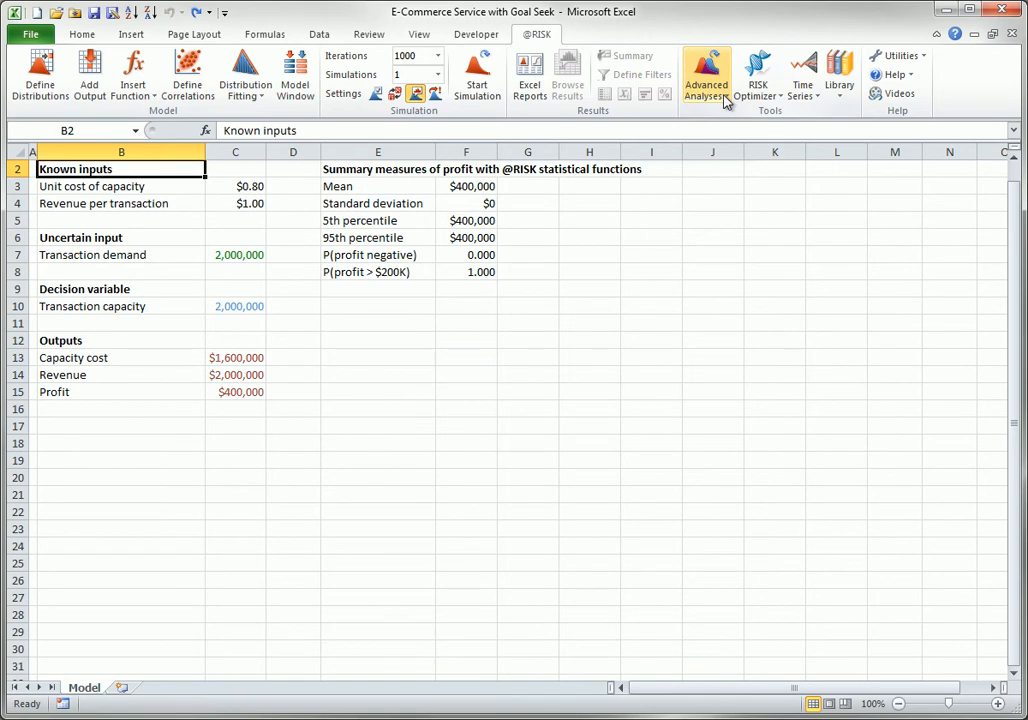
{"action": "left_click", "coordinate": [726, 101]}
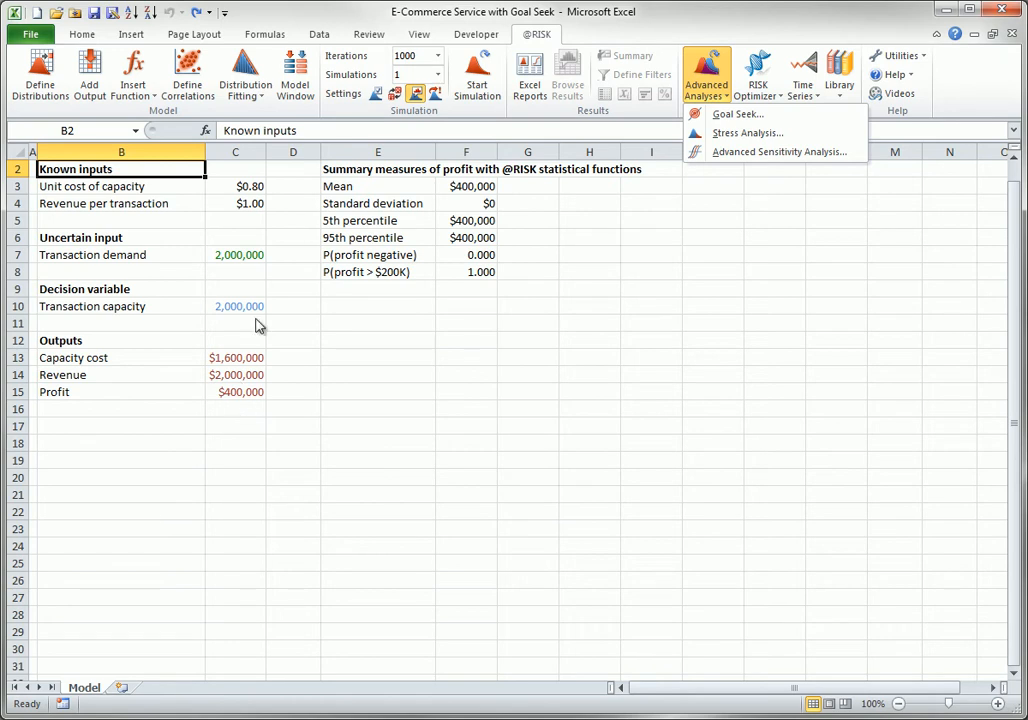
{"action": "left_click", "coordinate": [477, 75]}
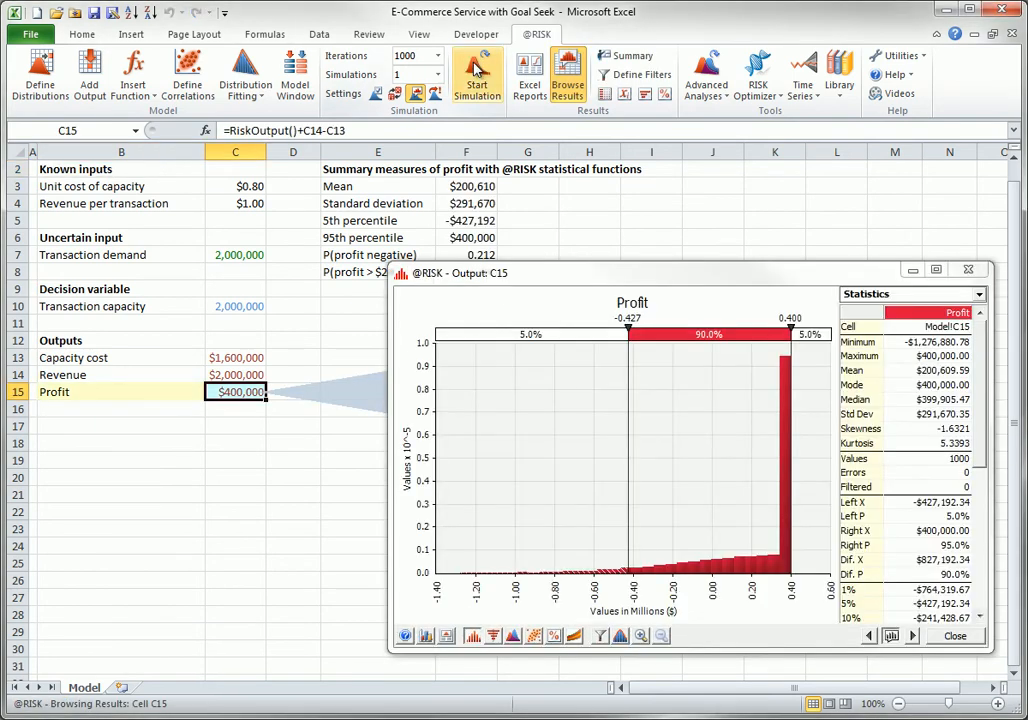
{"action": "left_click", "coordinate": [955, 638]}
{"action": "left_click", "coordinate": [468, 187]}
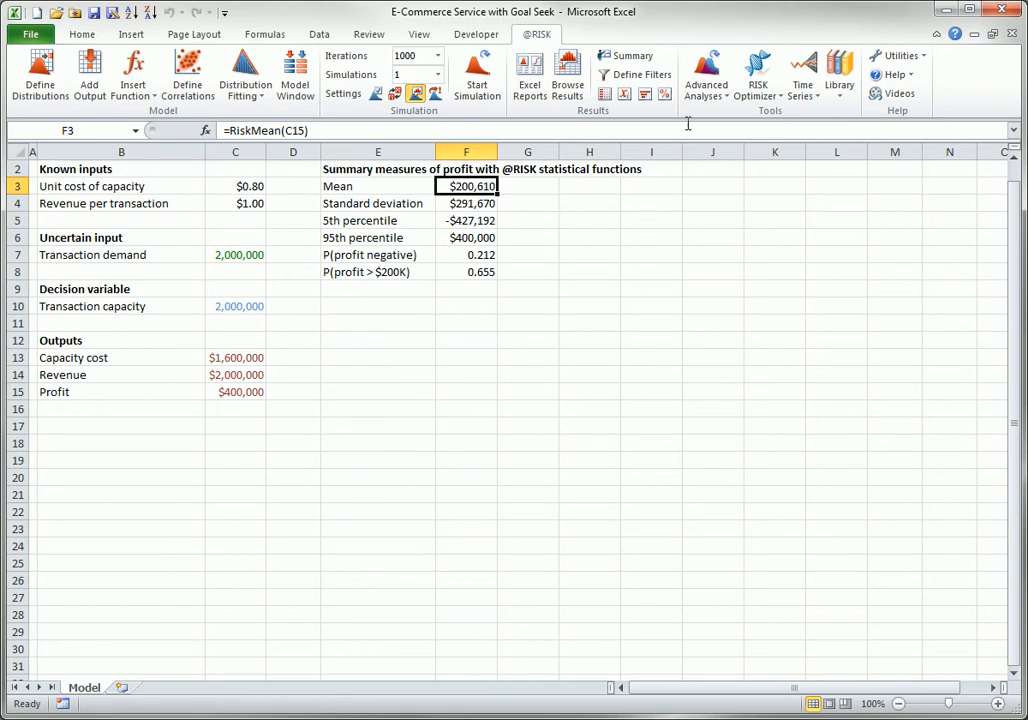
{"action": "left_click", "coordinate": [722, 95]}
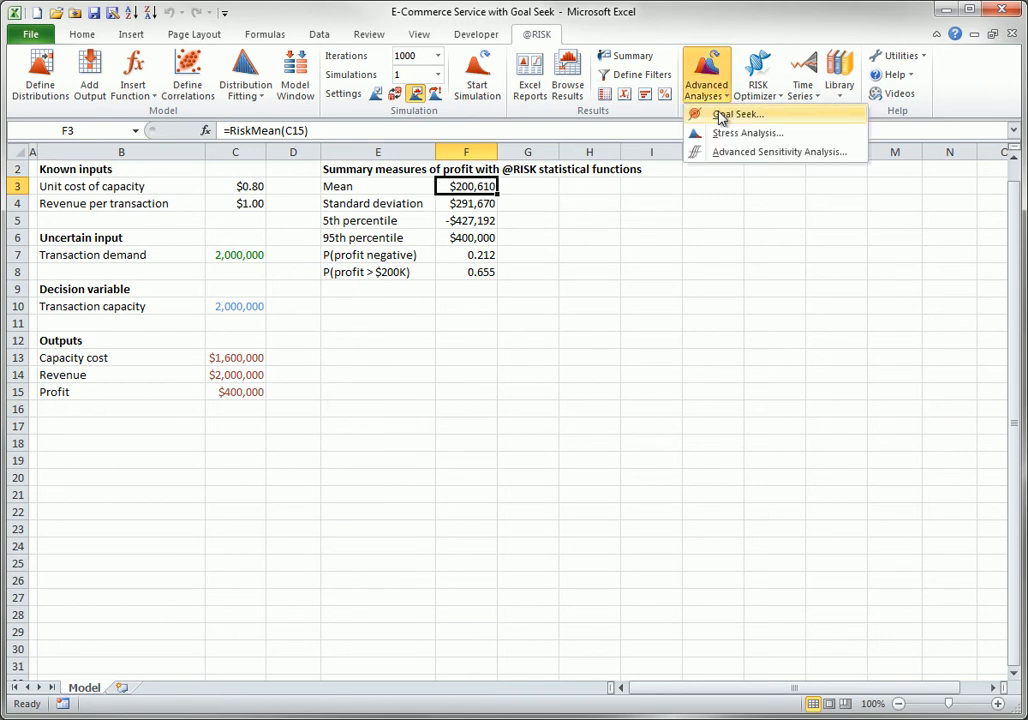
{"action": "left_click", "coordinate": [735, 113]}
{"action": "left_click_drag", "start_coordinate": [562, 268], "coordinate": [654, 352]}
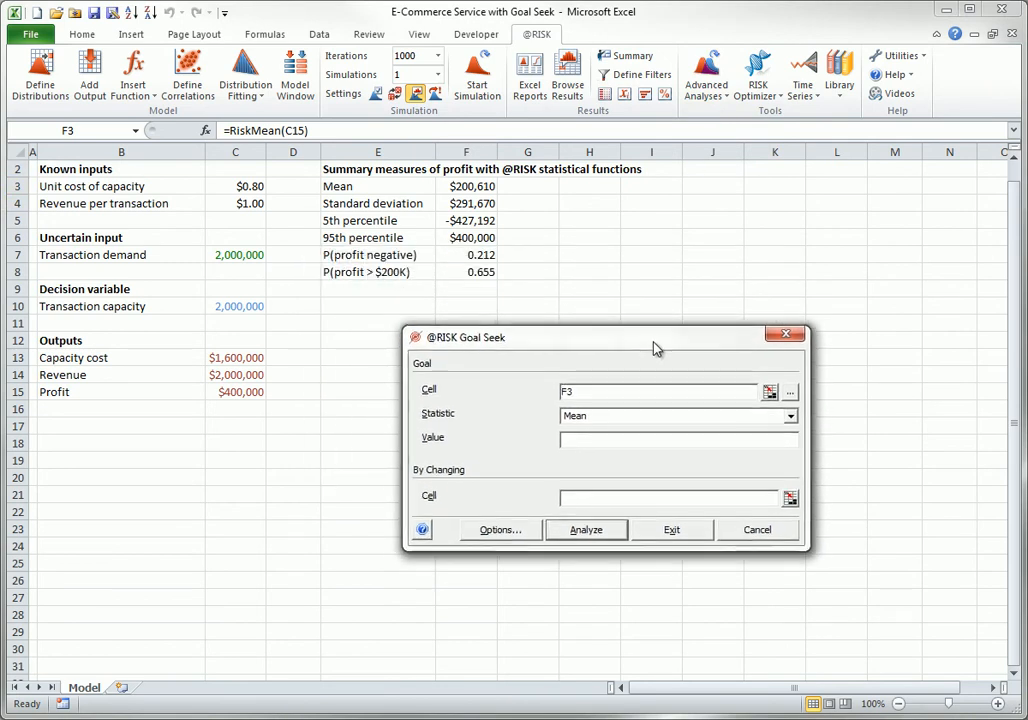
{"action": "left_click", "coordinate": [771, 398]}
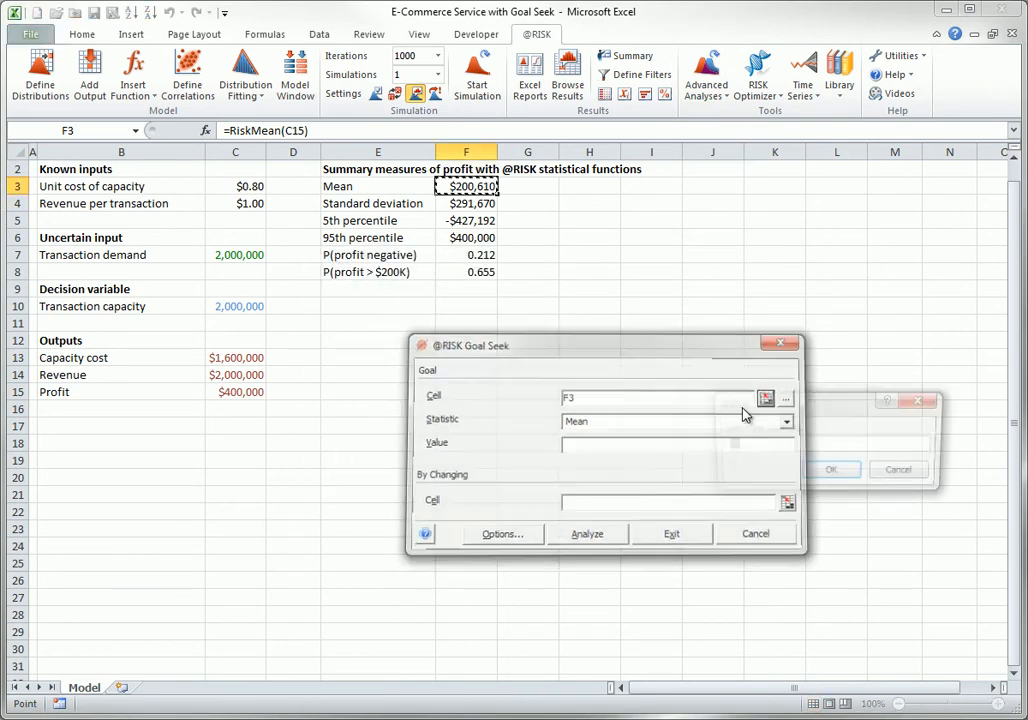
{"action": "left_click", "coordinate": [235, 392]}
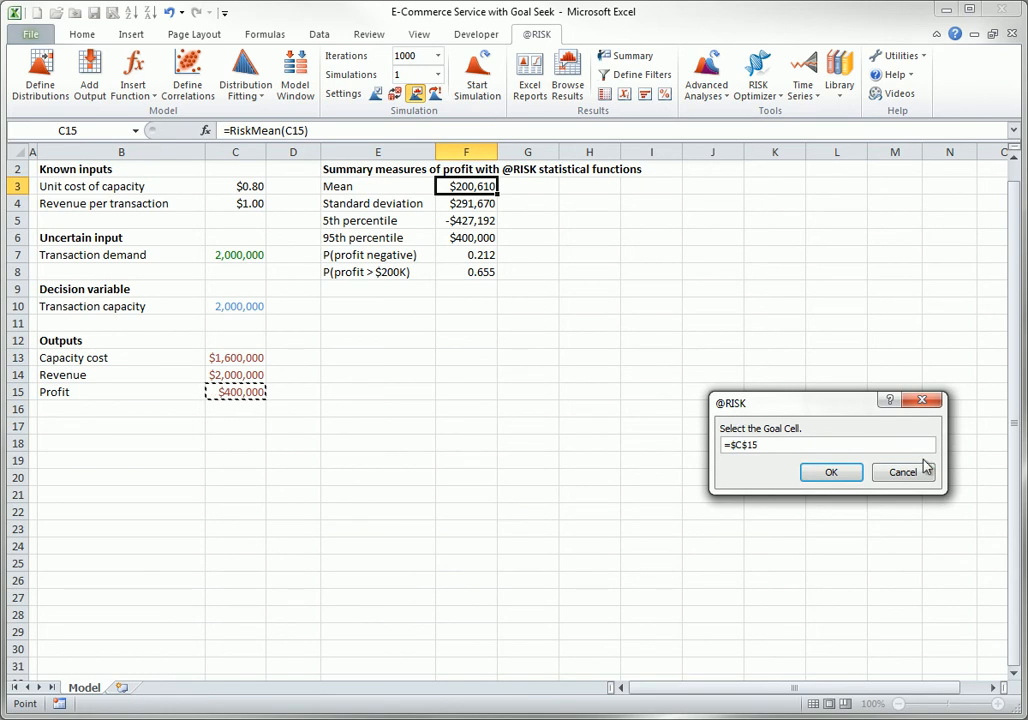
{"action": "left_click", "coordinate": [831, 472]}
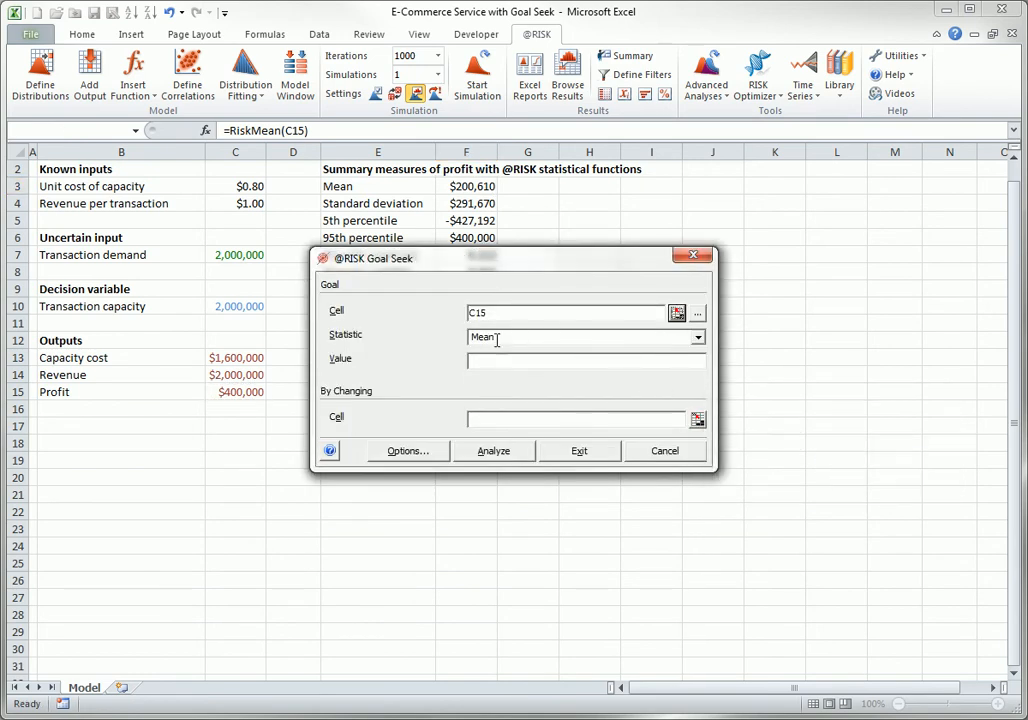
Step: Set the Goal Seek target mean to 230000, with the transaction capacity in C10 as the changing cell
{"action": "left_click", "coordinate": [565, 362]}
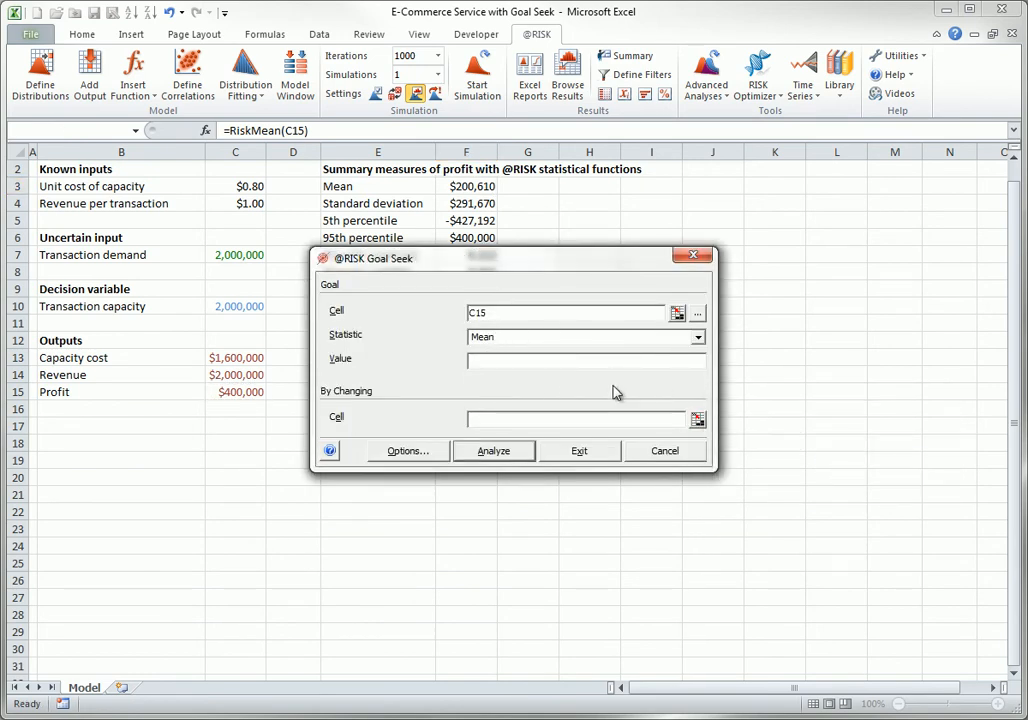
{"action": "type", "text": "230000"}
{"action": "left_click", "coordinate": [698, 421]}
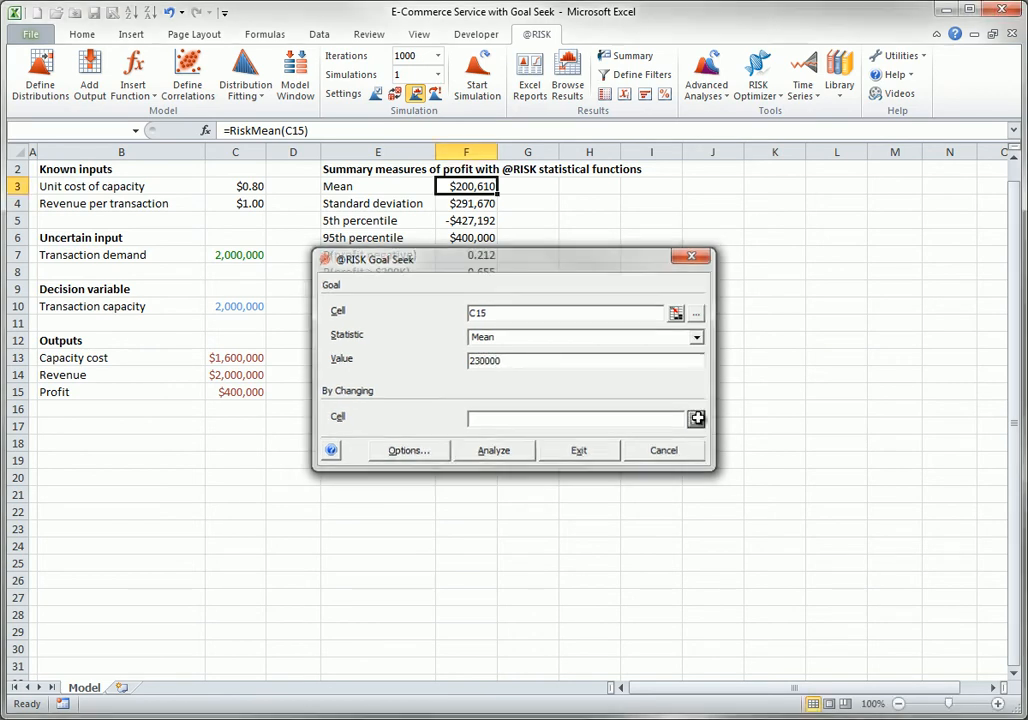
{"action": "left_click", "coordinate": [229, 303]}
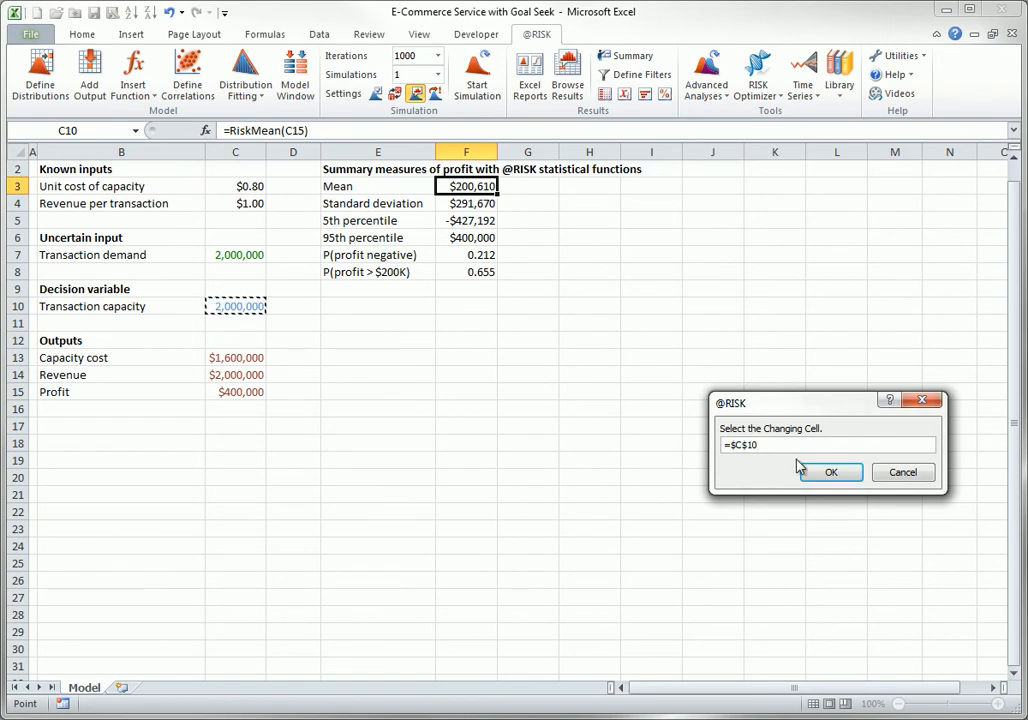
{"action": "left_click", "coordinate": [836, 474]}
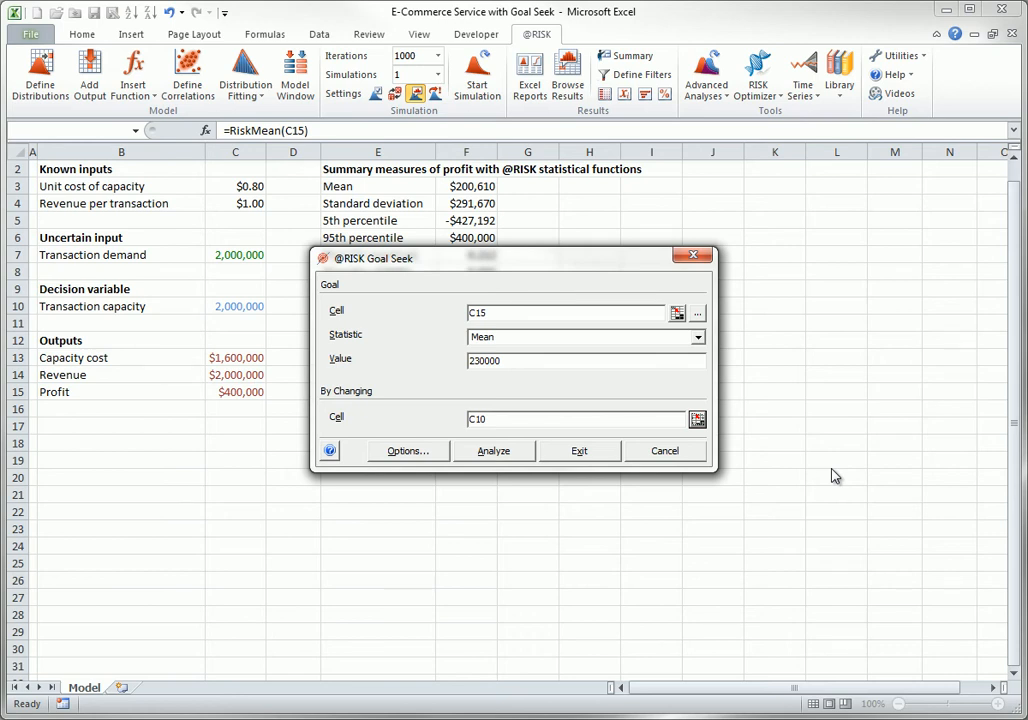
Step: Limit the Goal Seek's changing cell to a minimum of 1000000 and a maximum of 2000000
{"action": "left_click", "coordinate": [408, 451]}
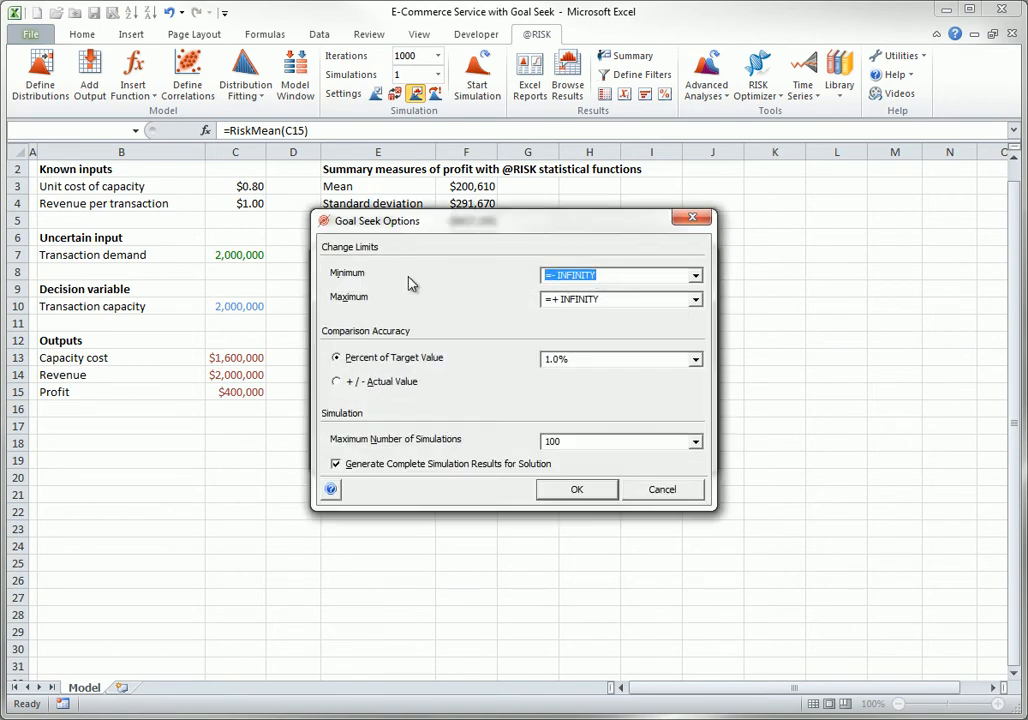
{"action": "type", "text": "1000000"}
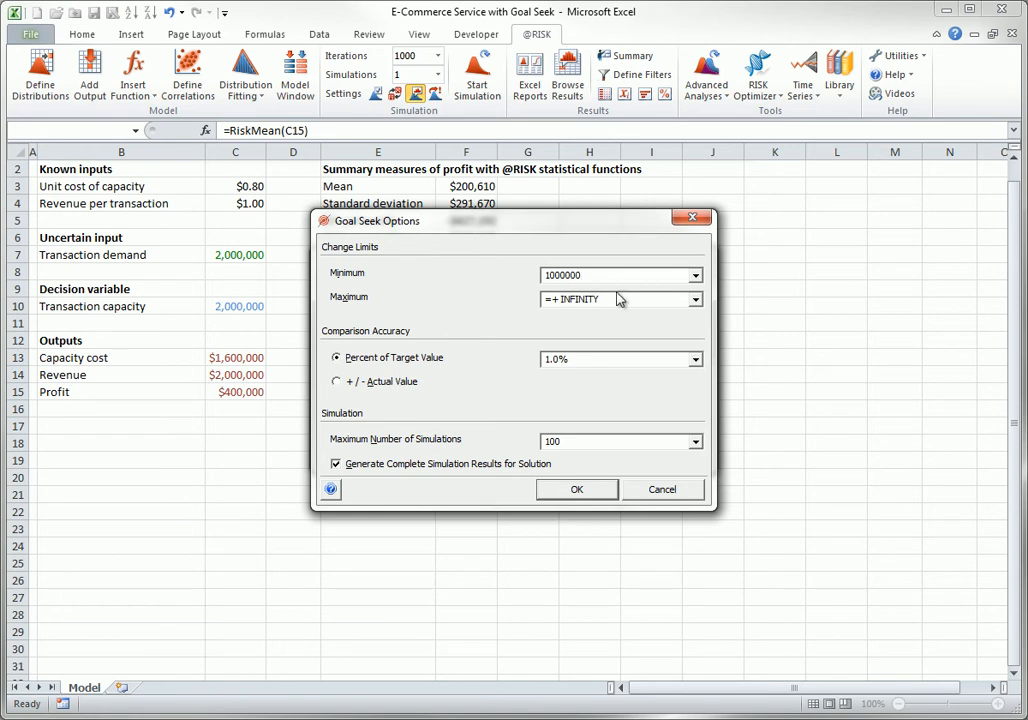
{"action": "left_click_drag", "start_coordinate": [610, 300], "coordinate": [475, 319]}
{"action": "type", "text": "2000000"}
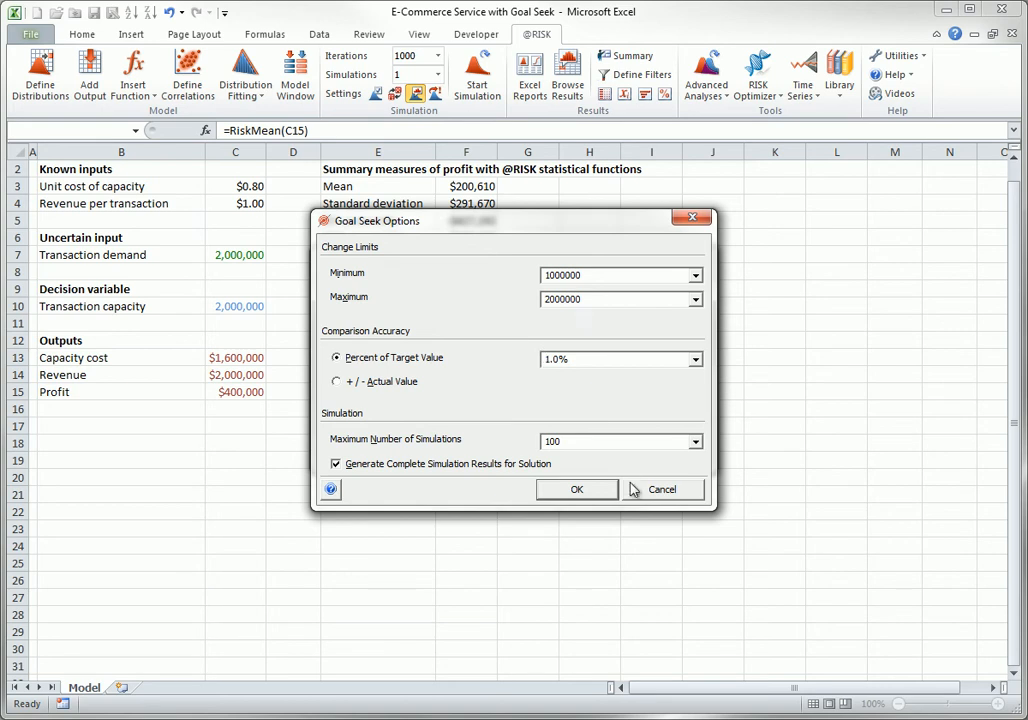
{"action": "left_click", "coordinate": [571, 491]}
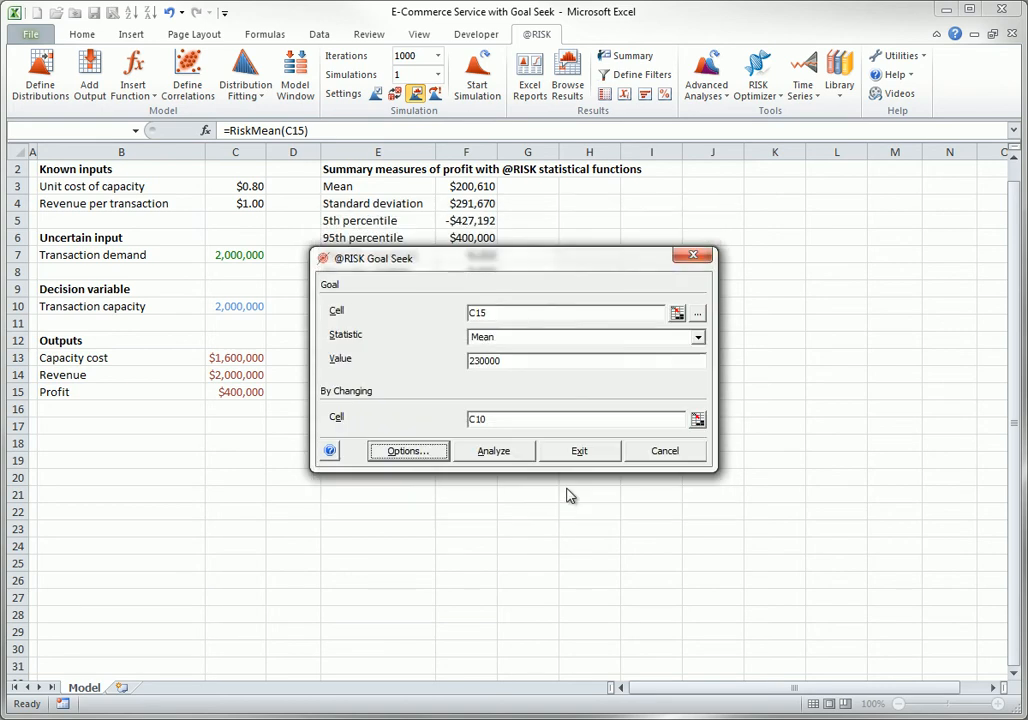
Step: Analyze the target mean and accept the solution for C10, then rerun the simulation and close its results graph
{"action": "left_click", "coordinate": [503, 453]}
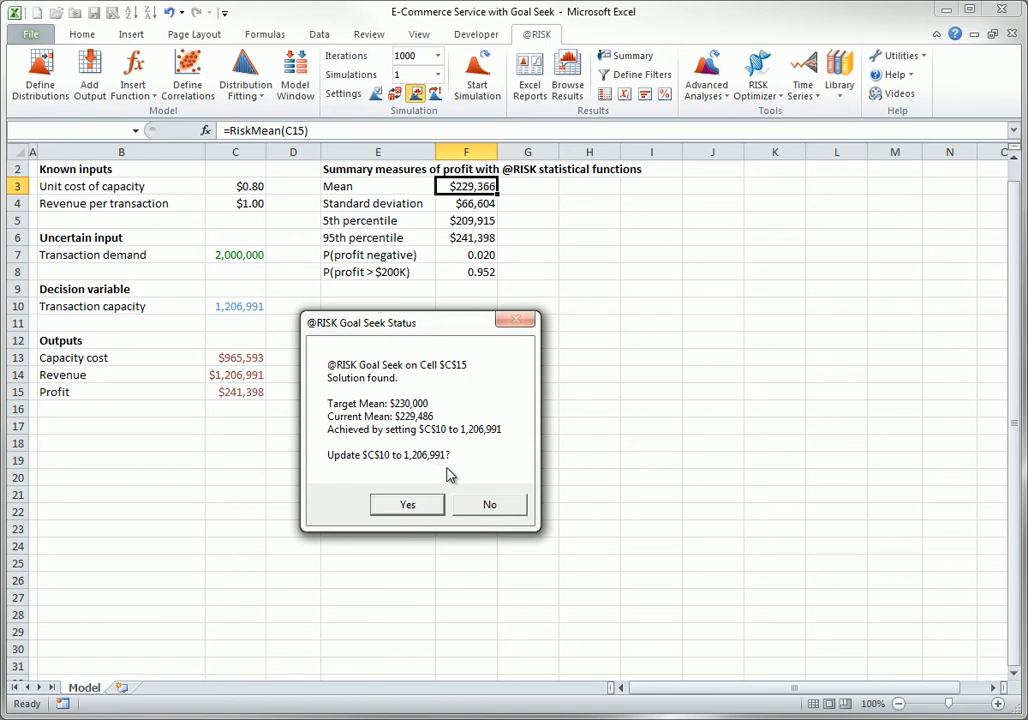
{"action": "left_click", "coordinate": [405, 508]}
{"action": "left_click", "coordinate": [490, 80]}
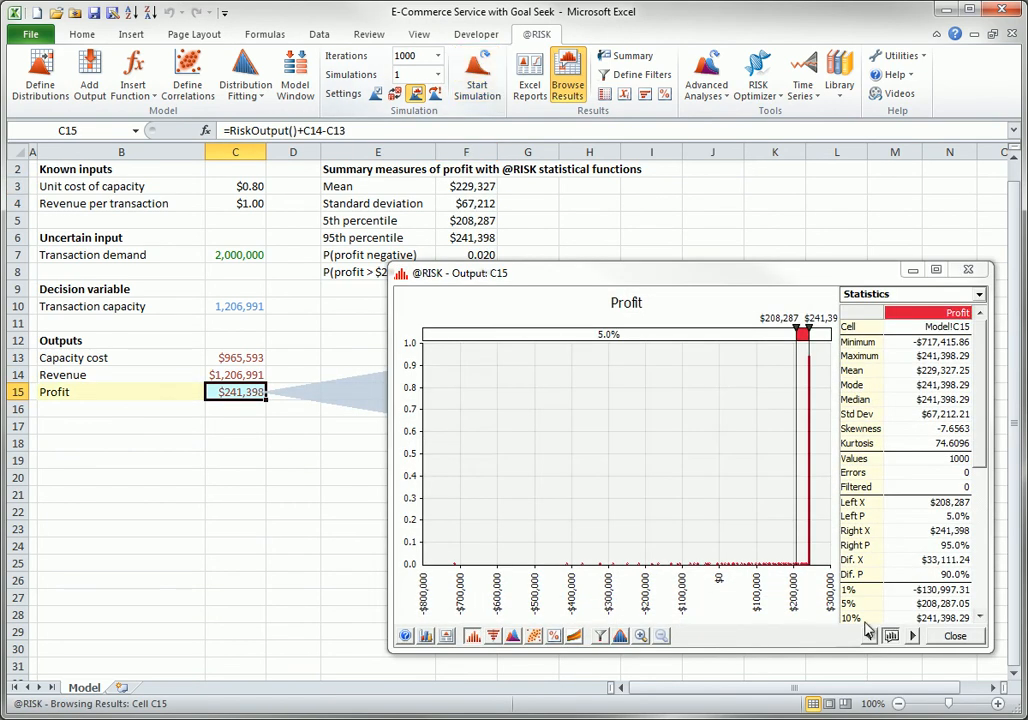
{"action": "left_click", "coordinate": [955, 637]}
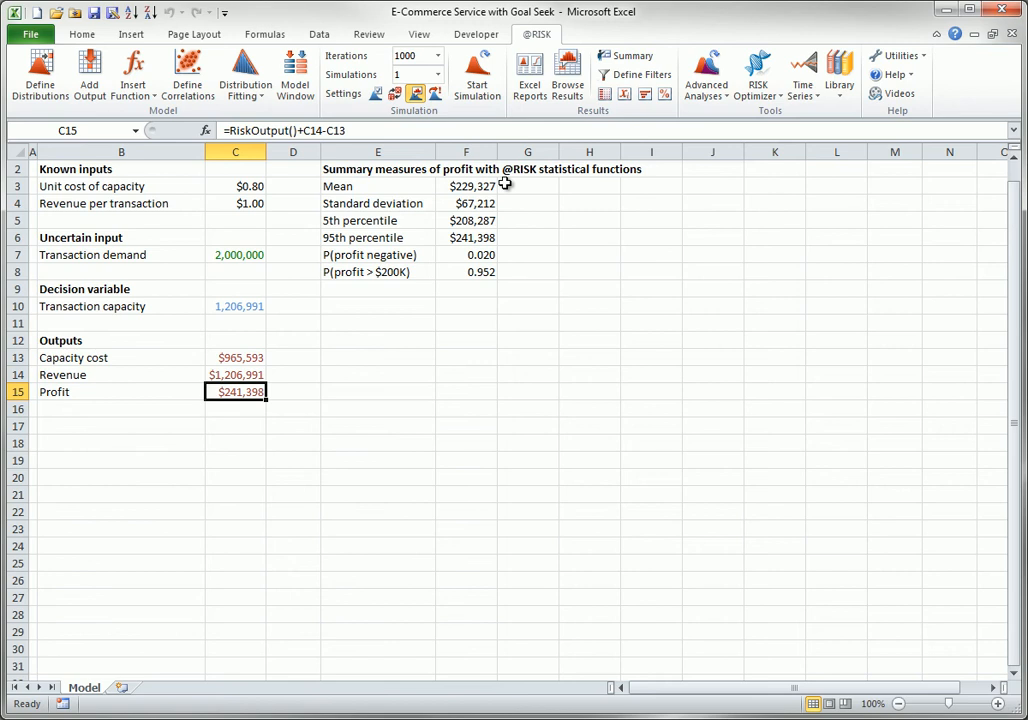
Step: Repeat the Goal Seek with the same mean target and settings, and decline updating C10 with its solution
{"action": "left_click", "coordinate": [714, 92]}
{"action": "left_click", "coordinate": [724, 118]}
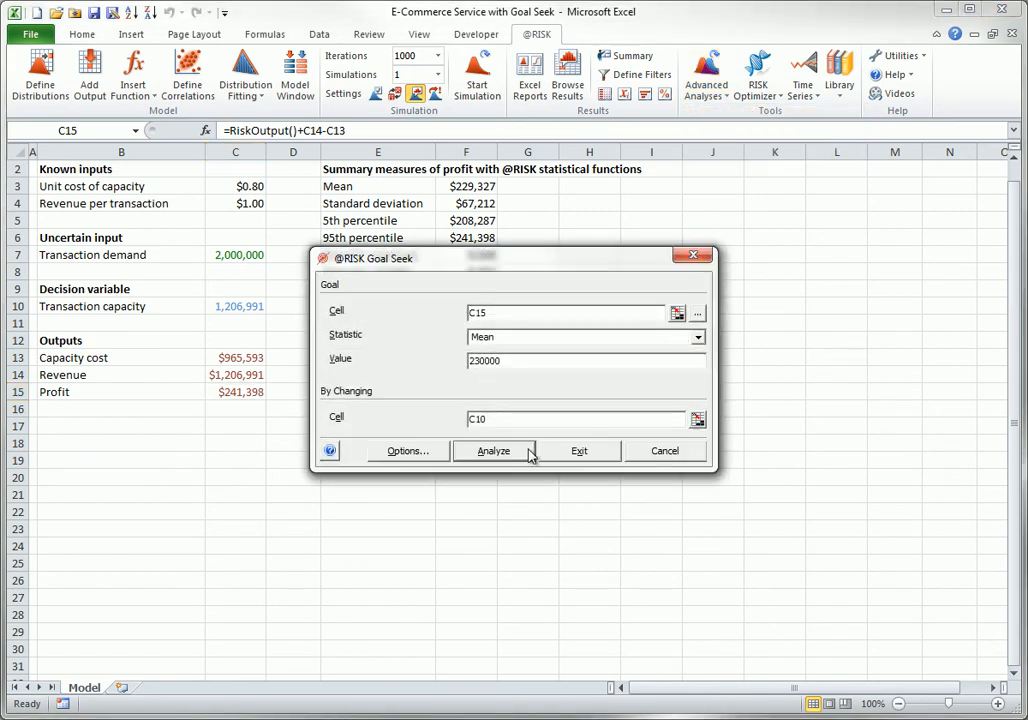
{"action": "left_click", "coordinate": [492, 451]}
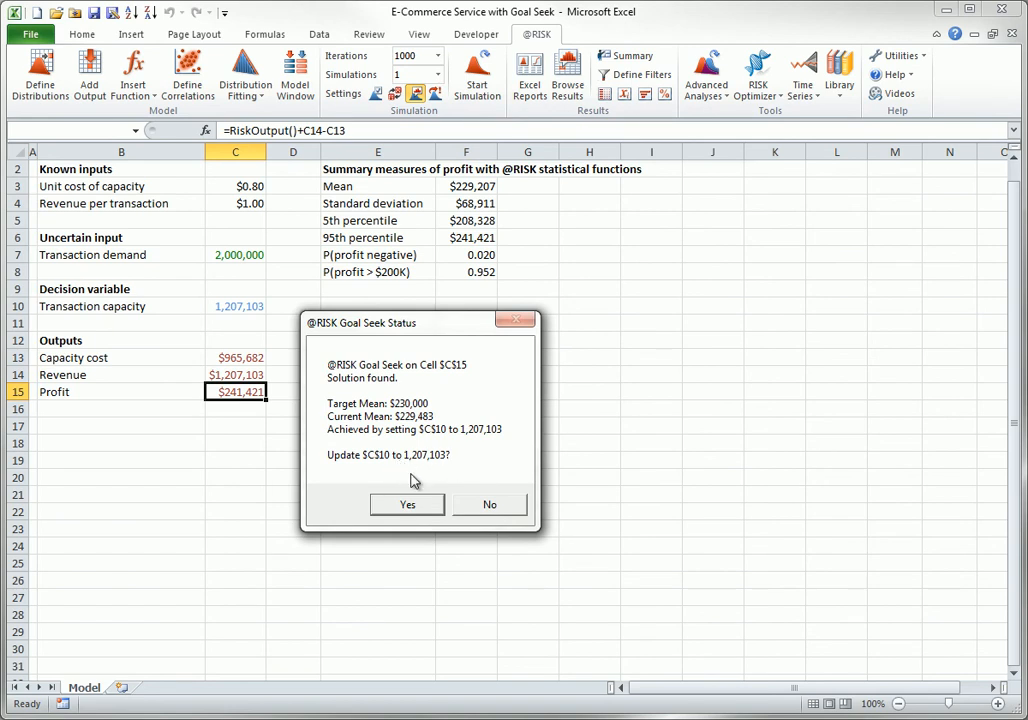
{"action": "left_click", "coordinate": [490, 506]}
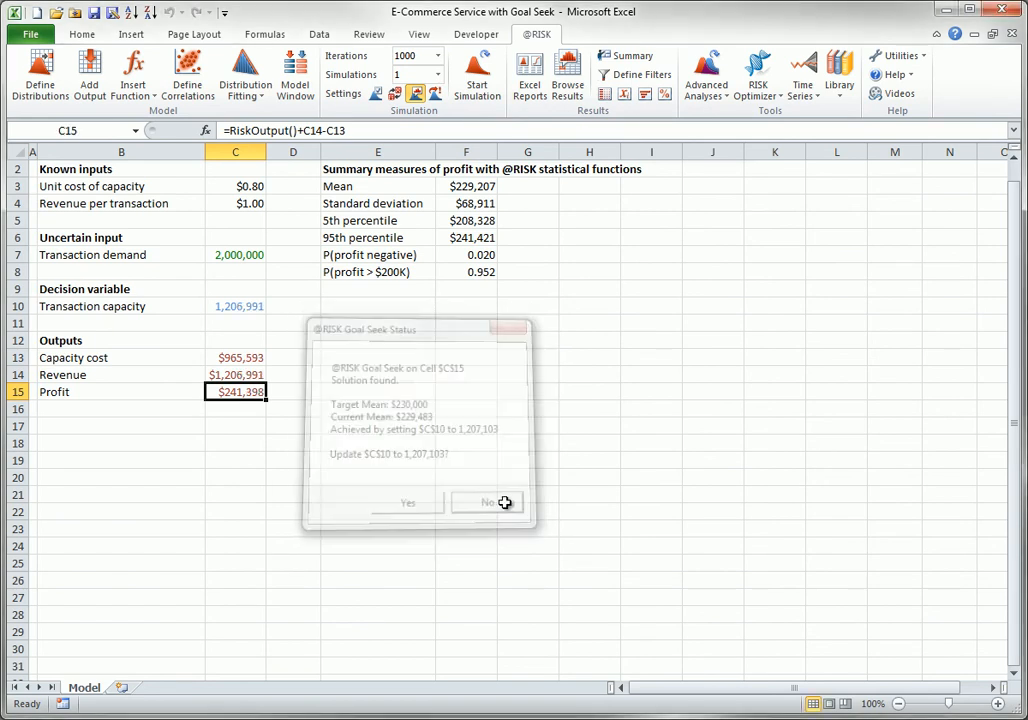
Step: Reset the transaction capacity in C10 to 2000000 and rerun the simulation, closing its results graph
{"action": "left_click", "coordinate": [250, 308]}
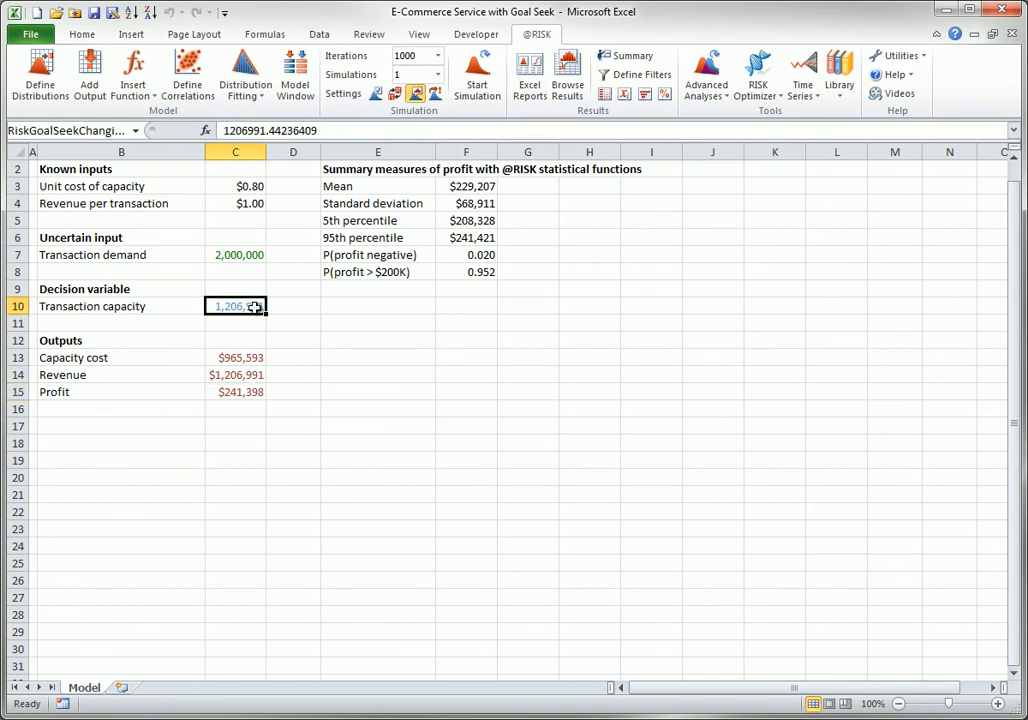
{"action": "type", "text": "200000"}
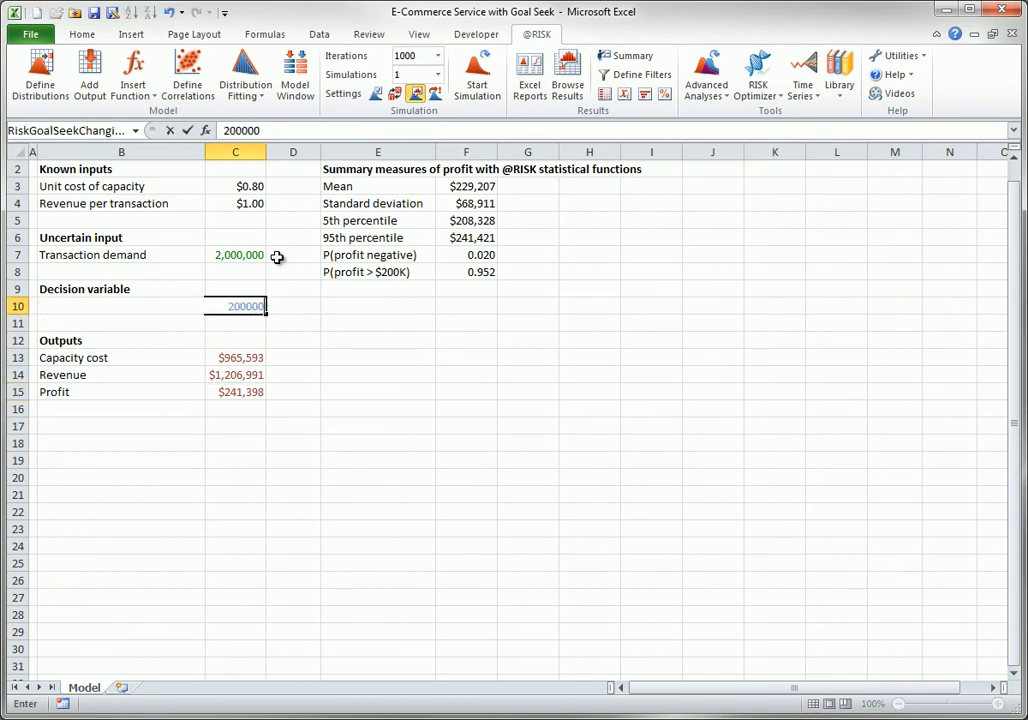
{"action": "type", "text": "0"}
{"action": "key", "text": "Tab"}
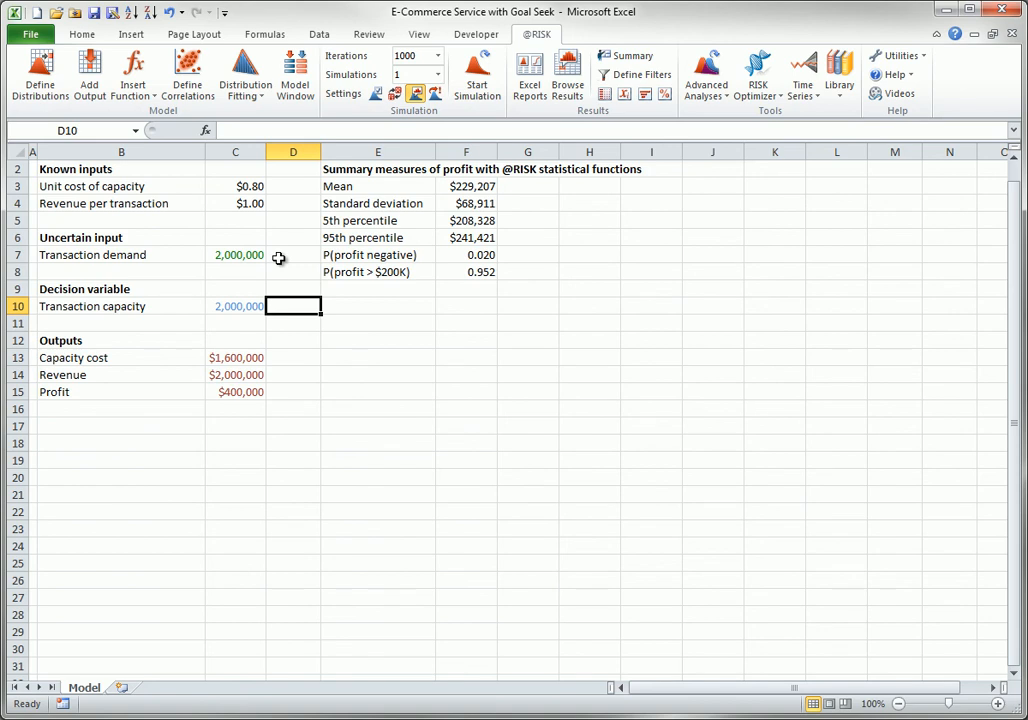
{"action": "left_click", "coordinate": [480, 72]}
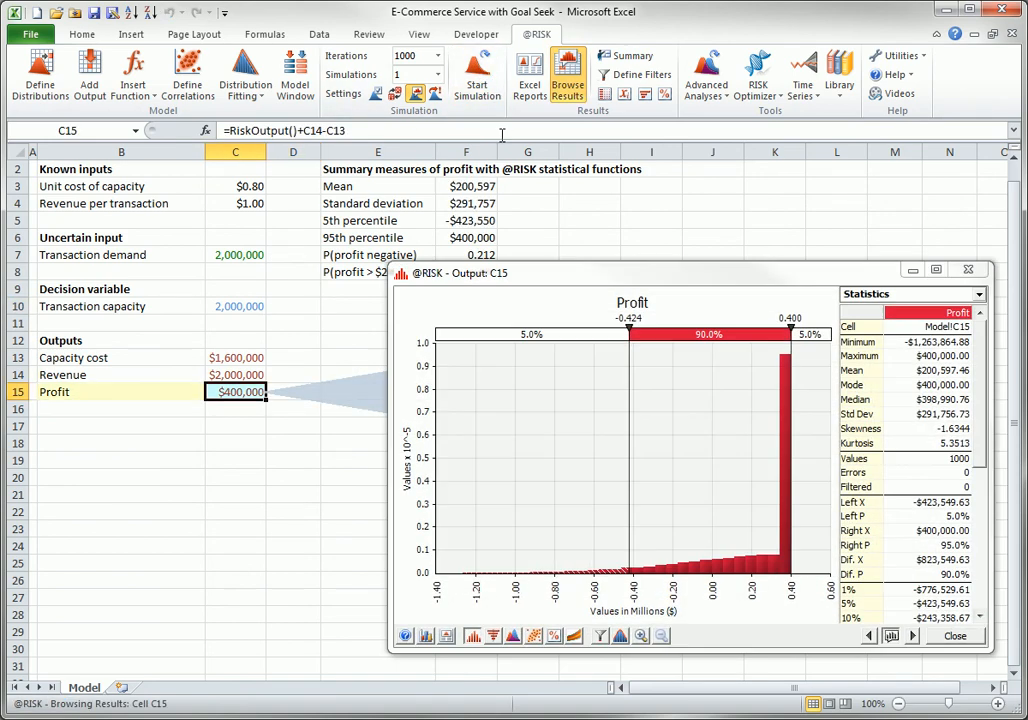
{"action": "left_click", "coordinate": [950, 637]}
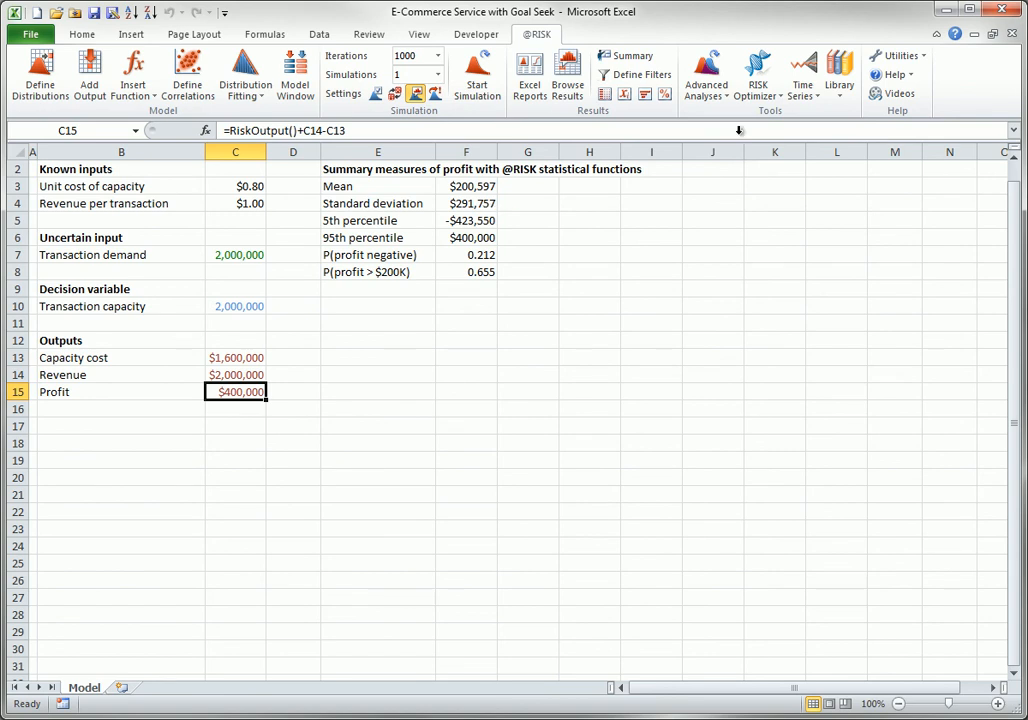
Step: Set up a Goal Seek on C15 with Standard Deviation as the statistic and a target value of 200000
{"action": "left_click", "coordinate": [722, 97]}
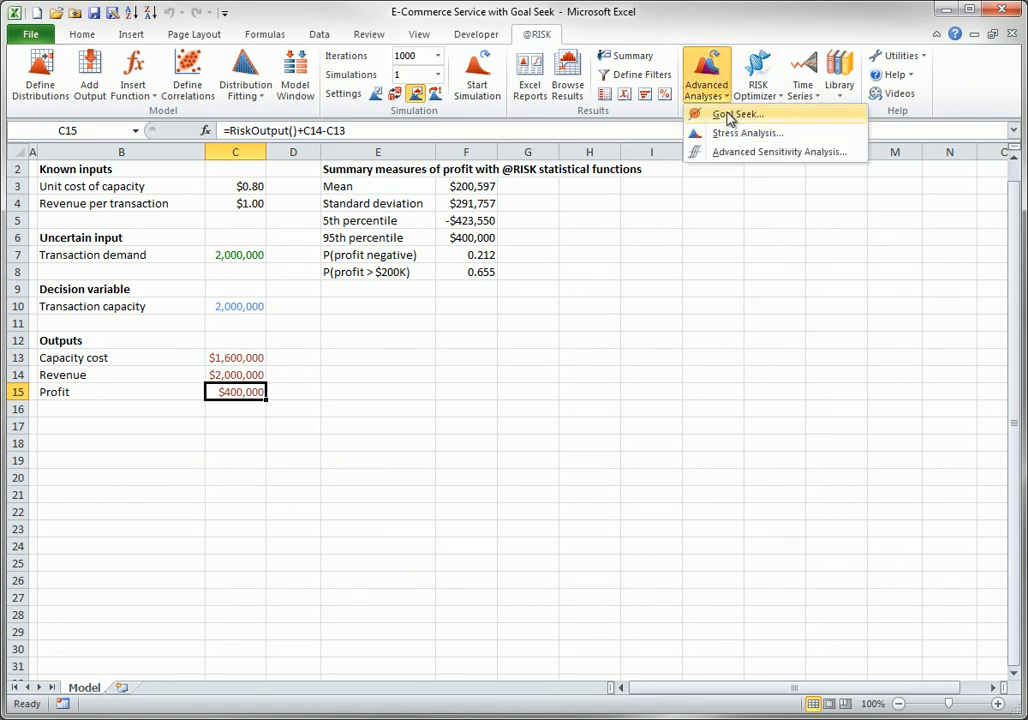
{"action": "left_click", "coordinate": [730, 114]}
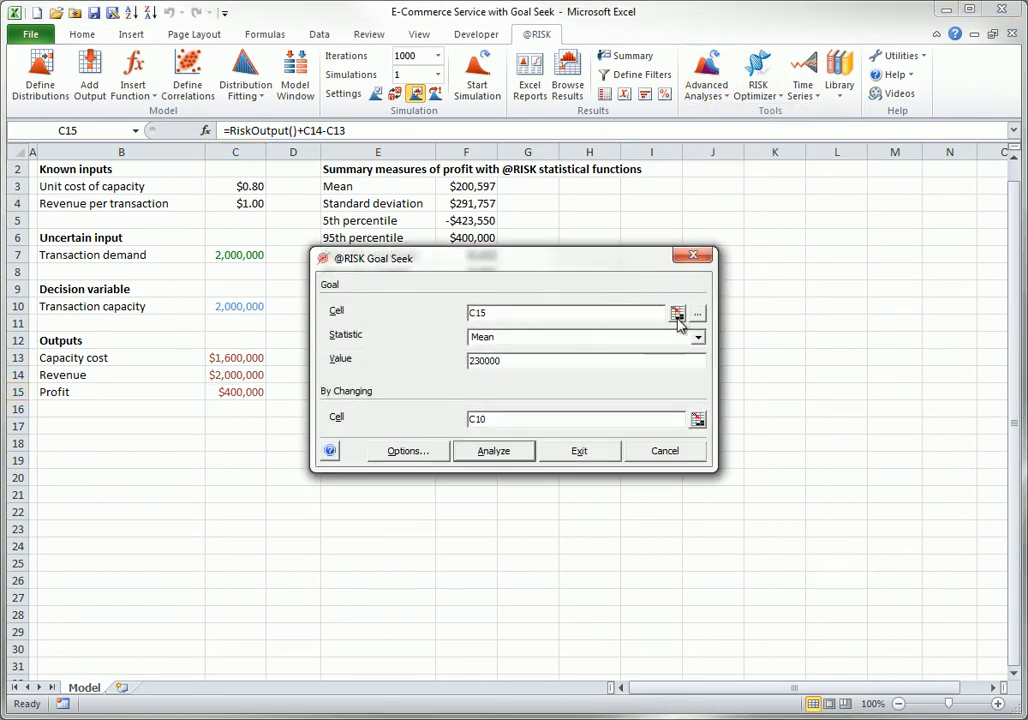
{"action": "left_click", "coordinate": [698, 337]}
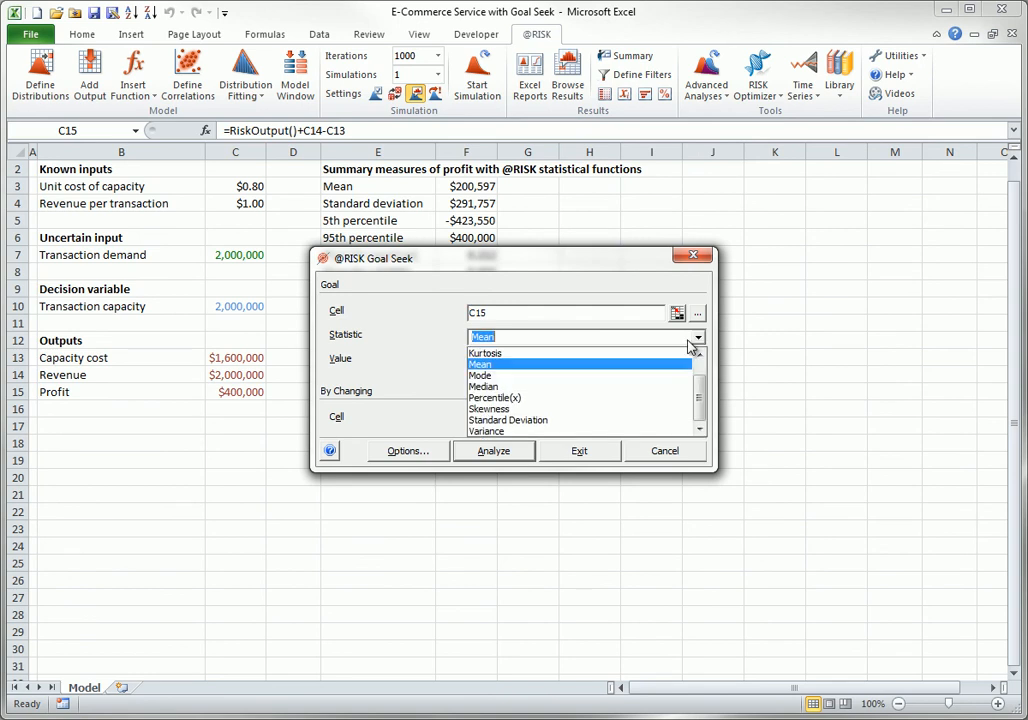
{"action": "left_click", "coordinate": [517, 421]}
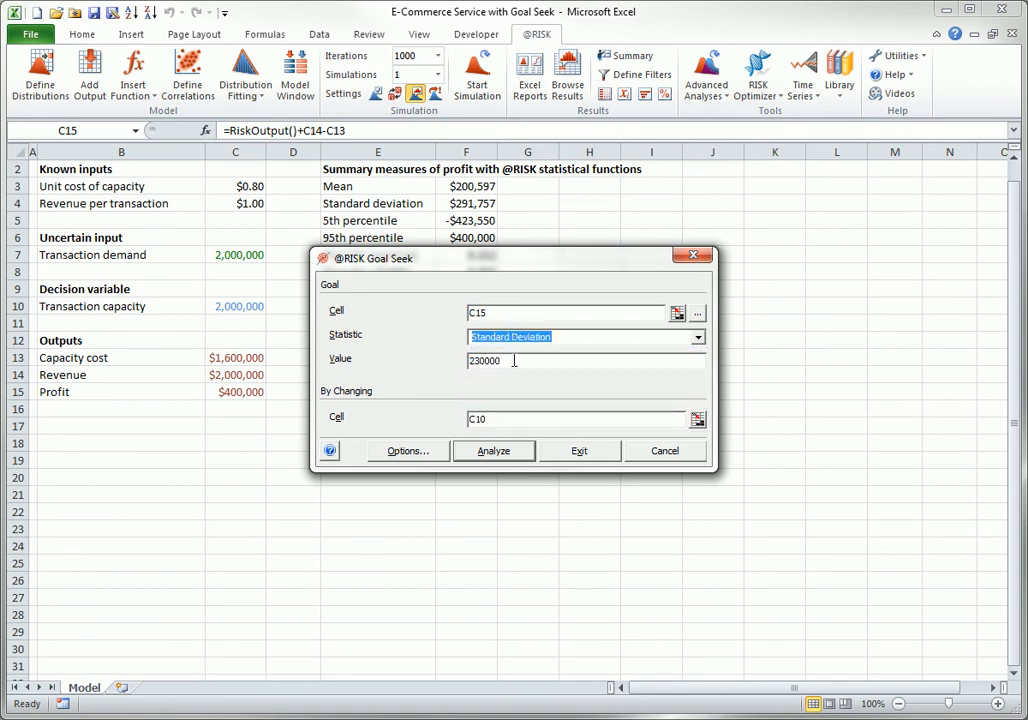
{"action": "left_click_drag", "start_coordinate": [514, 361], "coordinate": [416, 359]}
{"action": "type", "text": "200"}
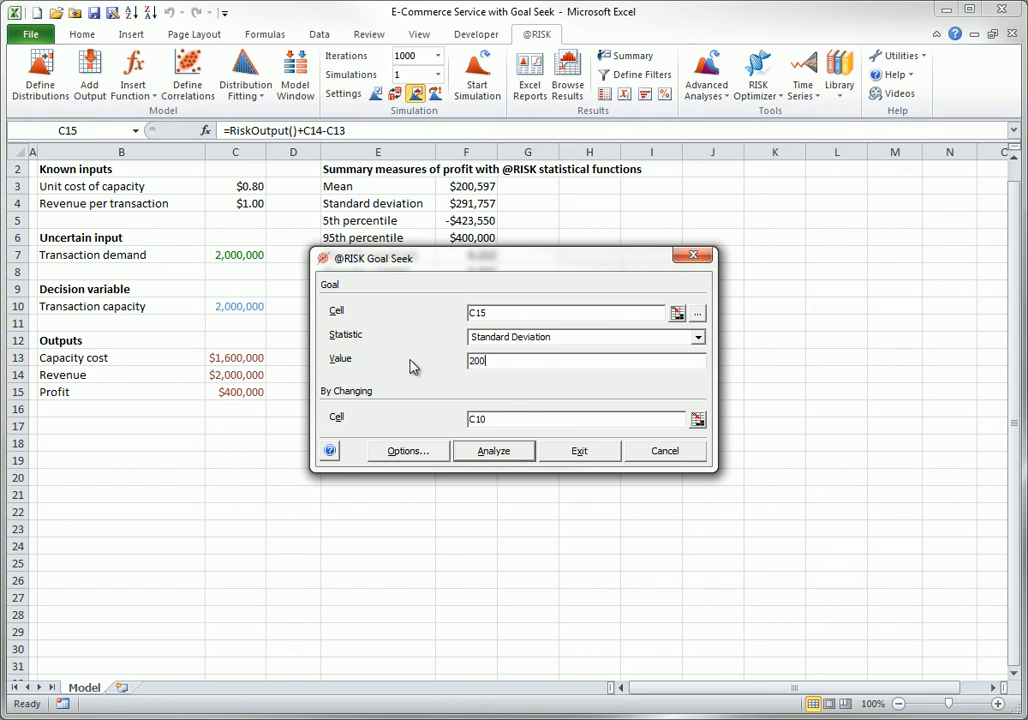
{"action": "type", "text": "000"}
Step: Analyze the standard deviation target and accept the solution for C10, then resimulate the model and close the results graph
{"action": "left_click", "coordinate": [487, 456]}
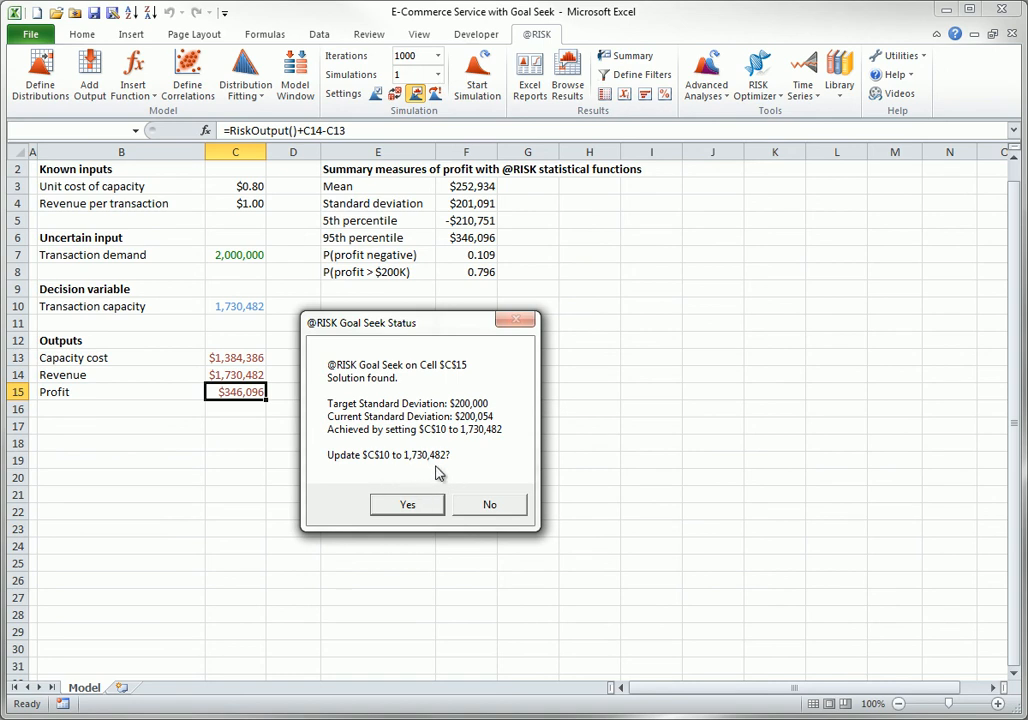
{"action": "left_click", "coordinate": [408, 504]}
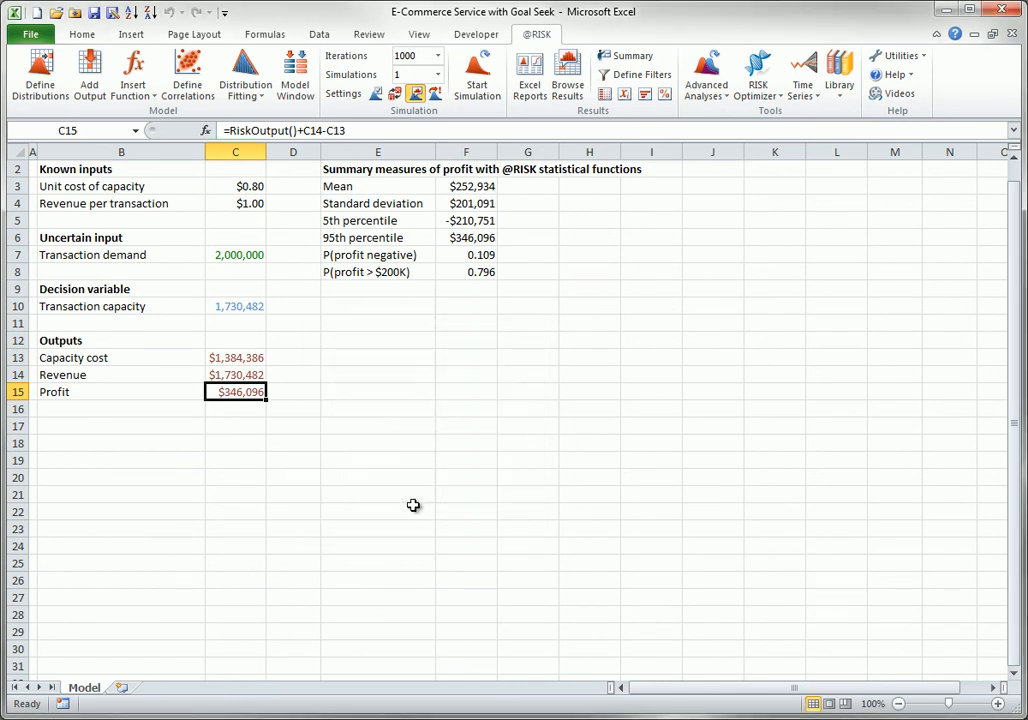
{"action": "left_click", "coordinate": [477, 84]}
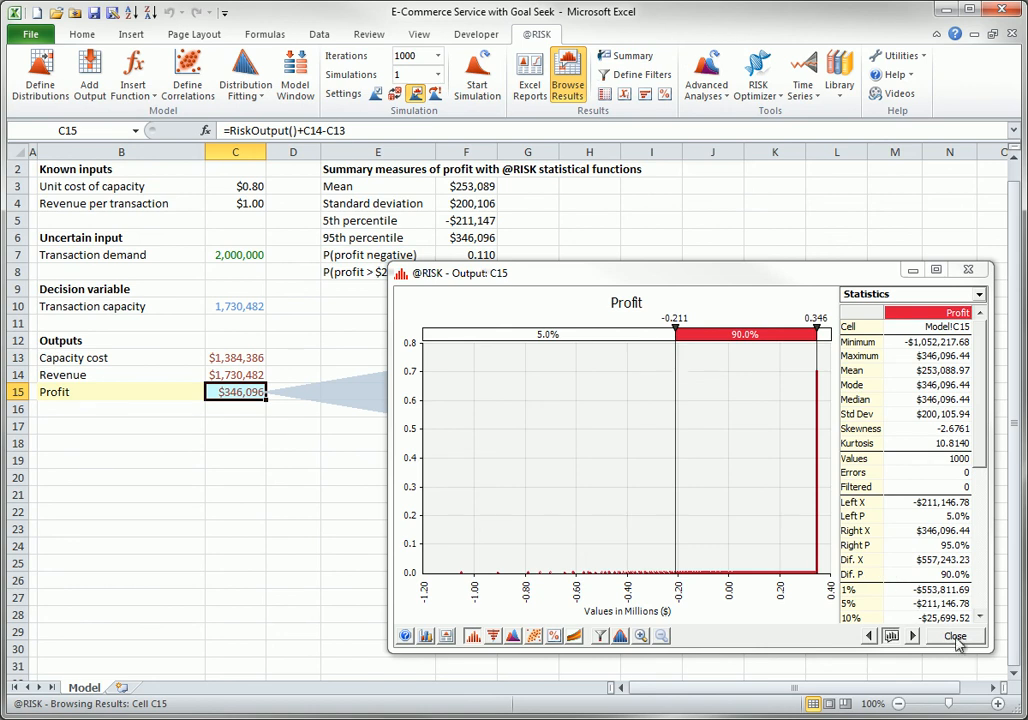
{"action": "left_click", "coordinate": [955, 637]}
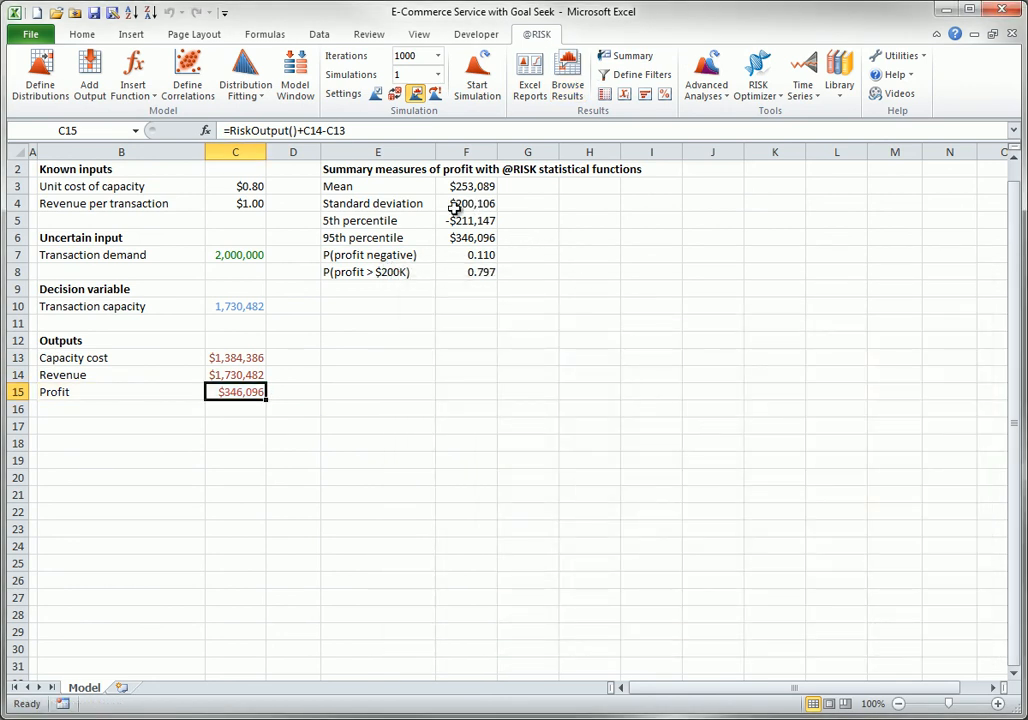